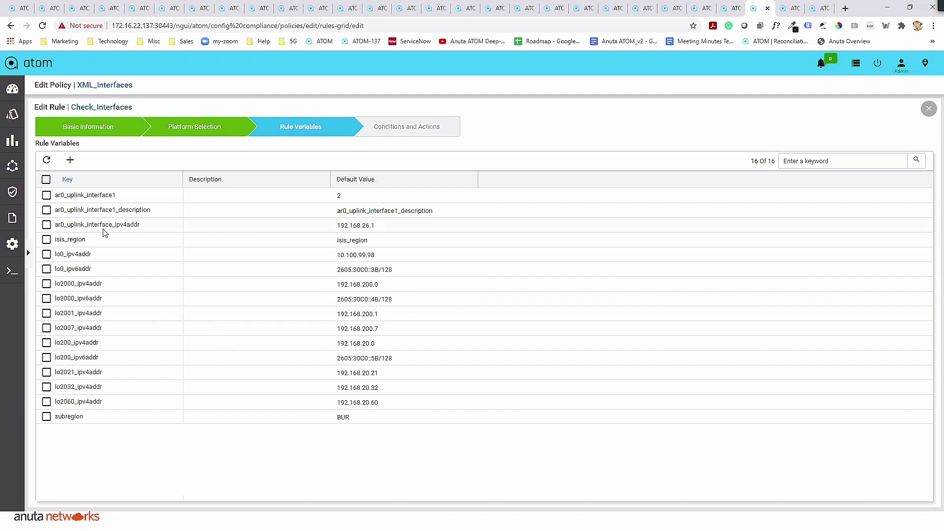
Step: Open the Loopback0 condition in the Check_Interfaces rule's conditions and actions for editing
click(413, 132)
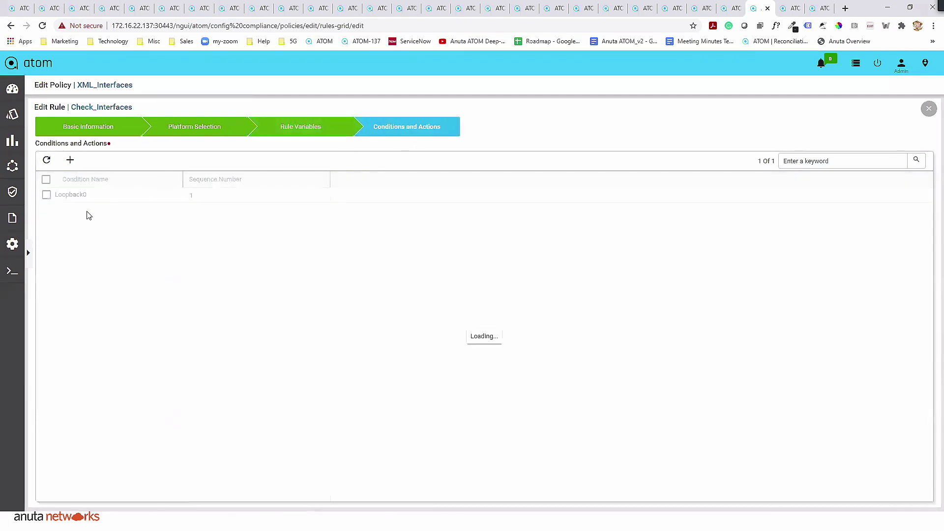
click(69, 195)
click(70, 160)
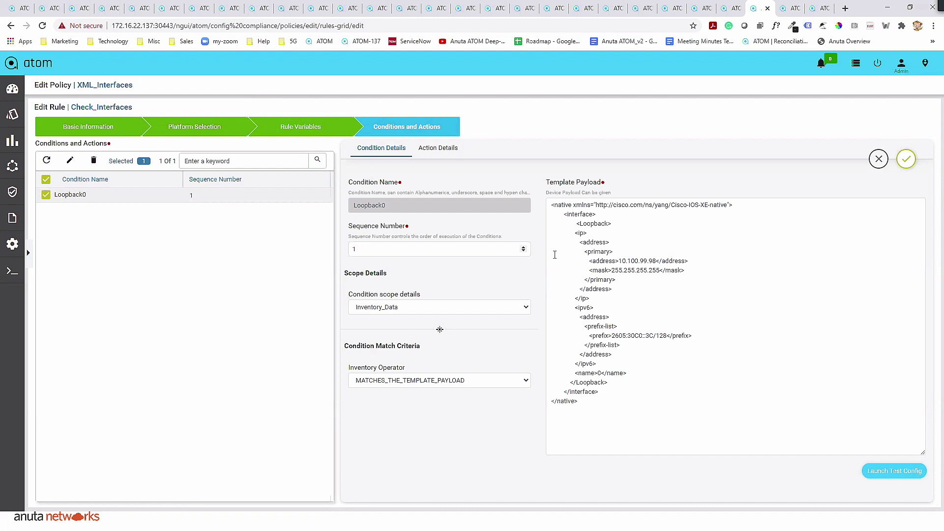
Step: Review the Loopback0 condition's match and non-match actions, reading through the whole fix mutation payload
click(435, 149)
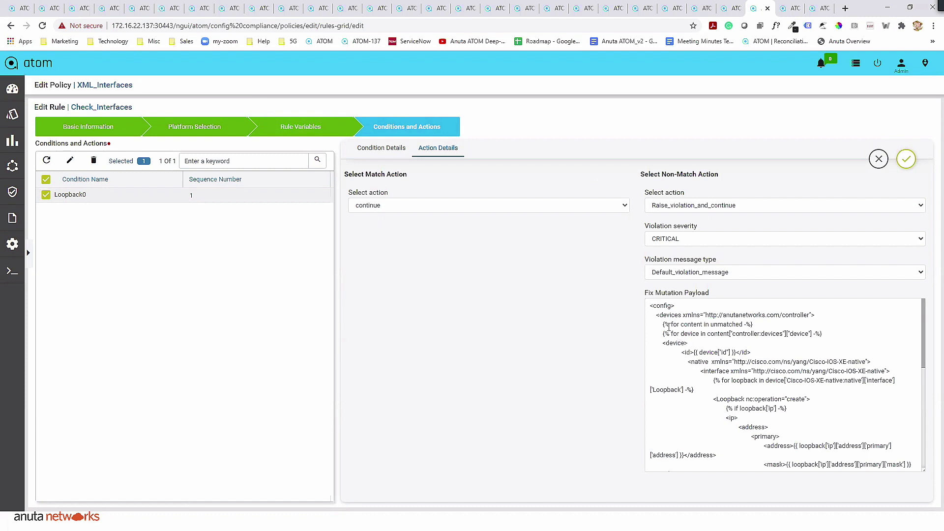
scroll(678, 348, down, 1)
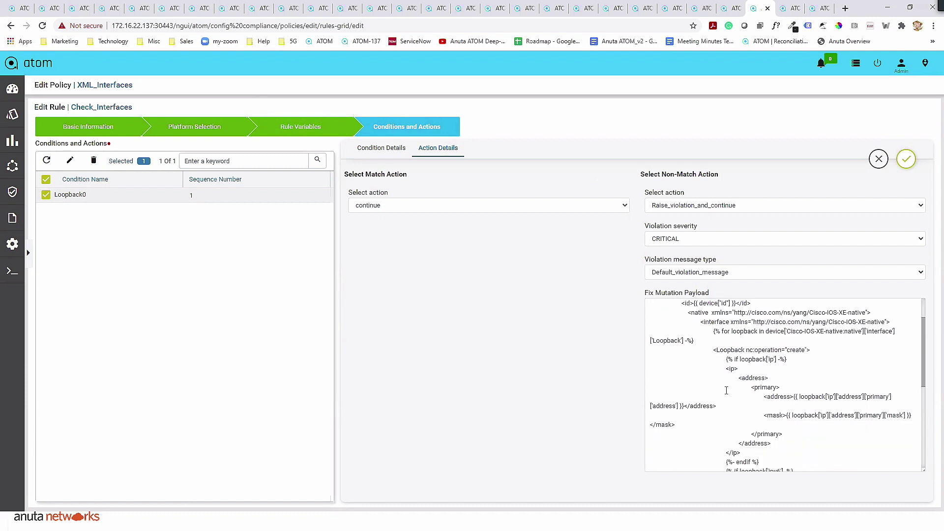
scroll(725, 389, down, 5)
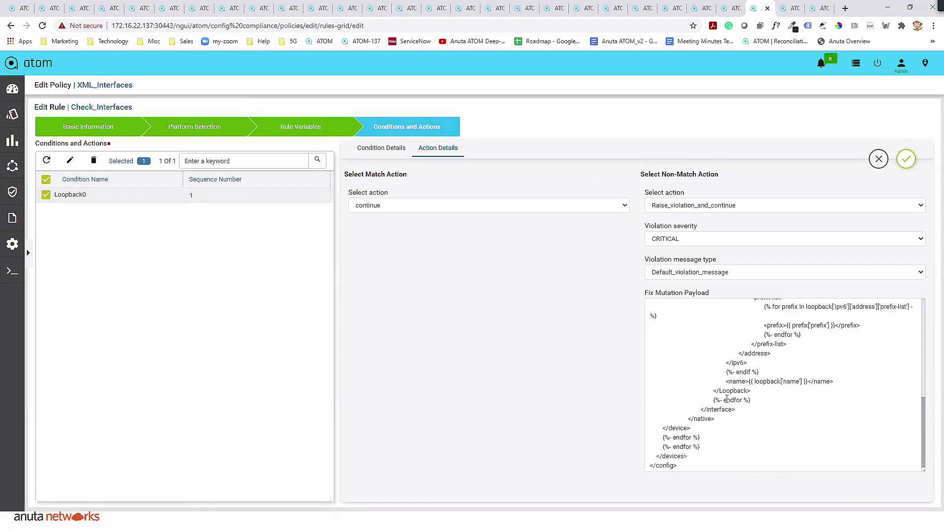
scroll(726, 399, up, 5)
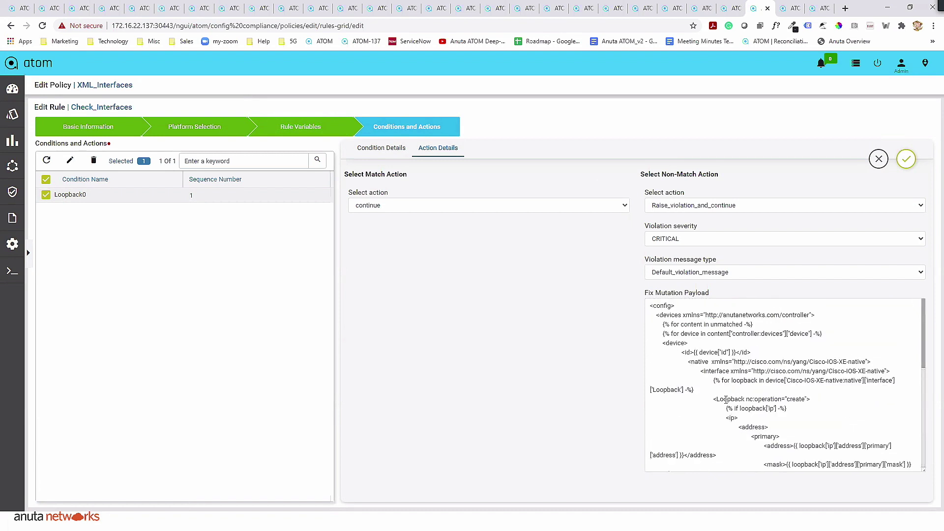
Step: Launch the test configuration for the Loopback0 condition, filter the devices by 170, and run the test on 172.16.3.170
click(392, 155)
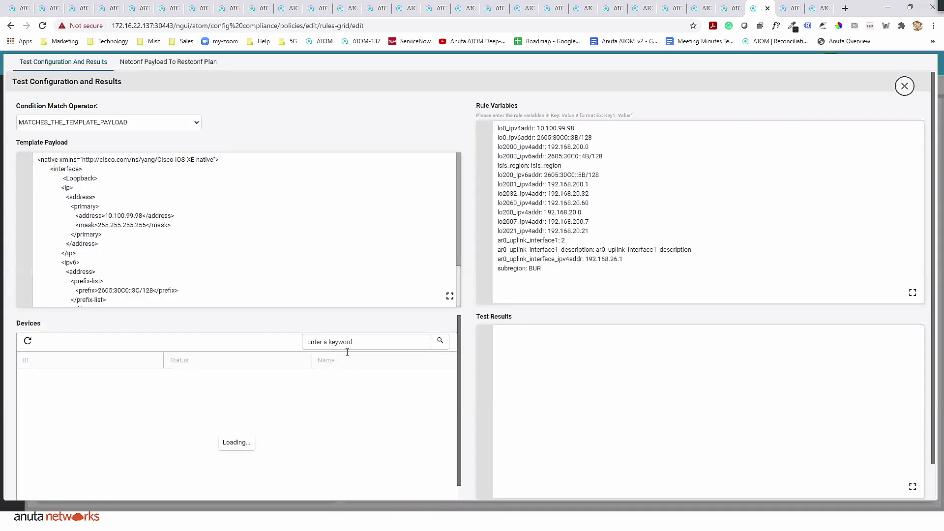
click(351, 342)
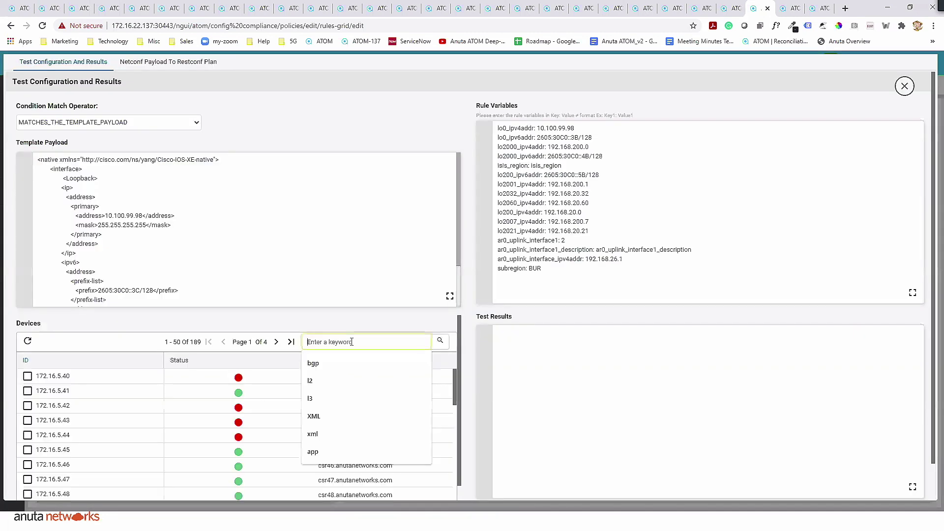
text(170)
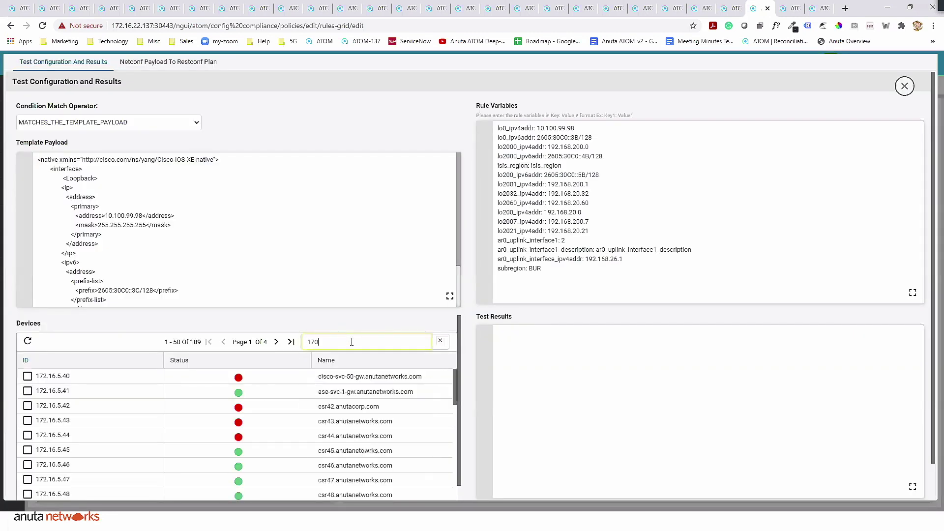
click(27, 376)
scroll(459, 449, down, 2)
click(432, 489)
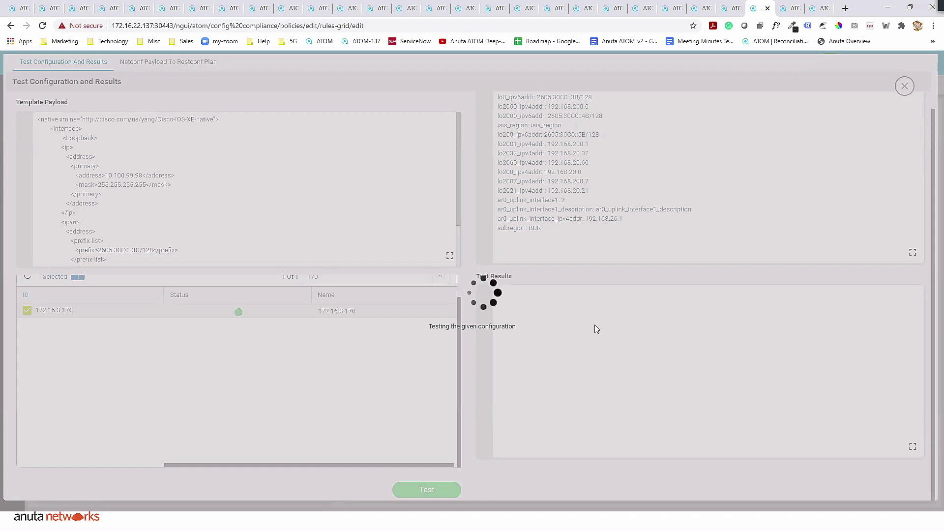
Step: Examine the unmatched content in the test results, and close the test configuration and the condition without saving
scroll(510, 330, down, 10)
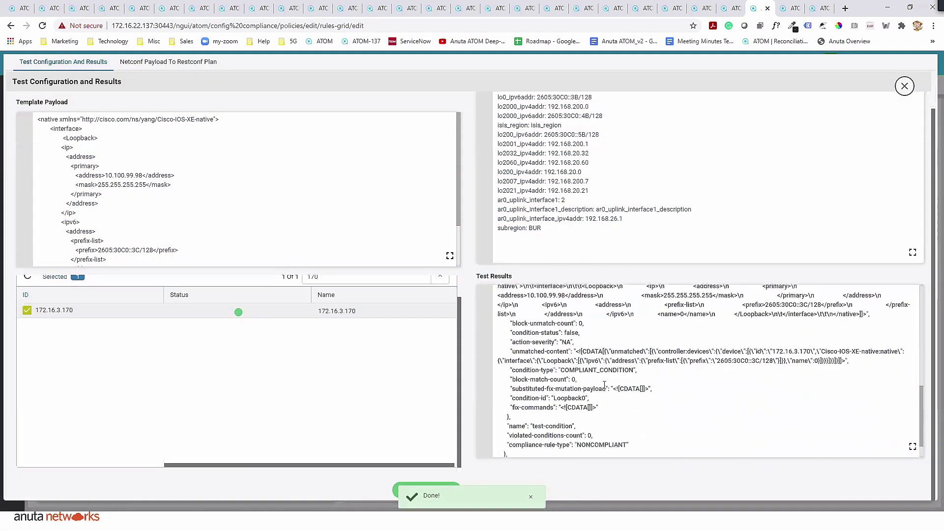
drag(509, 319, 826, 318)
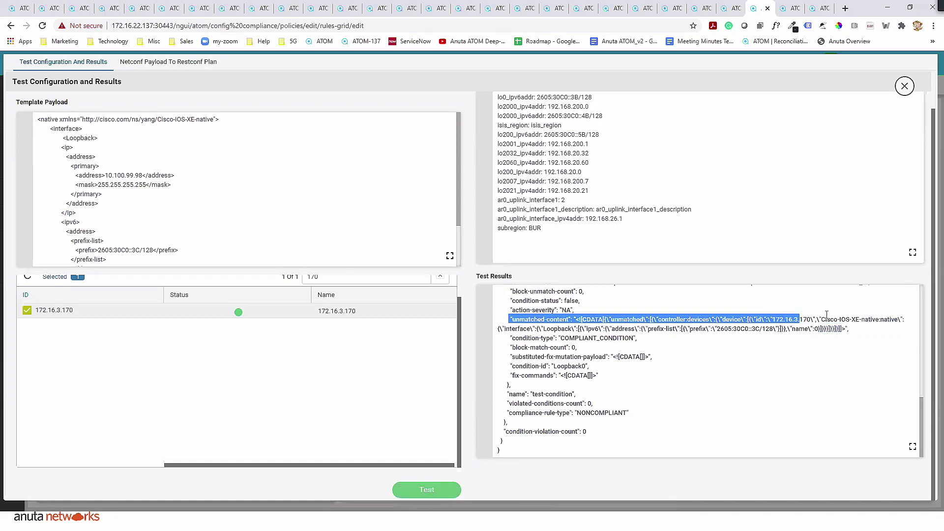
click(662, 337)
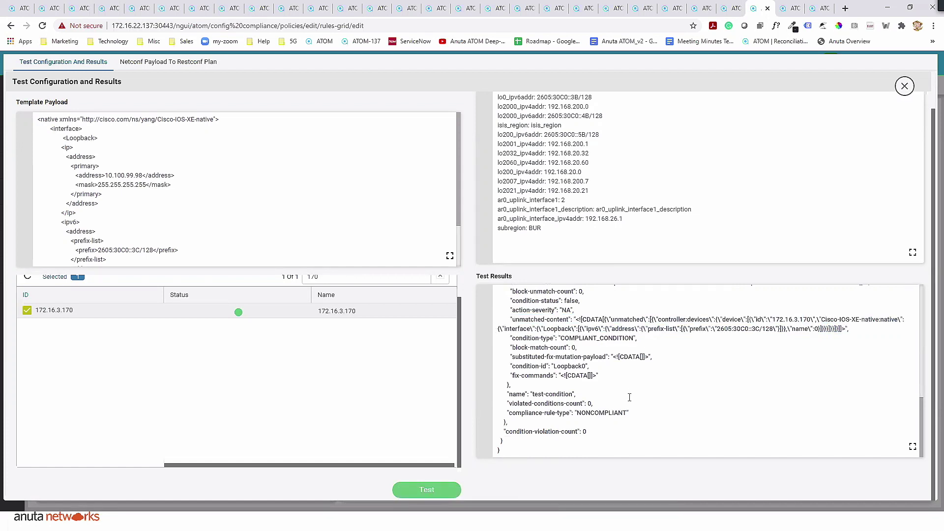
click(904, 86)
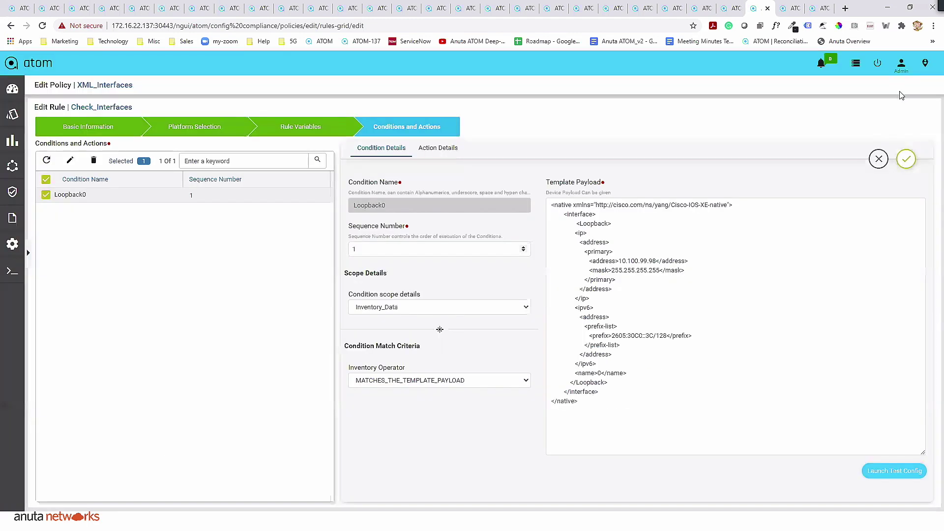
click(878, 158)
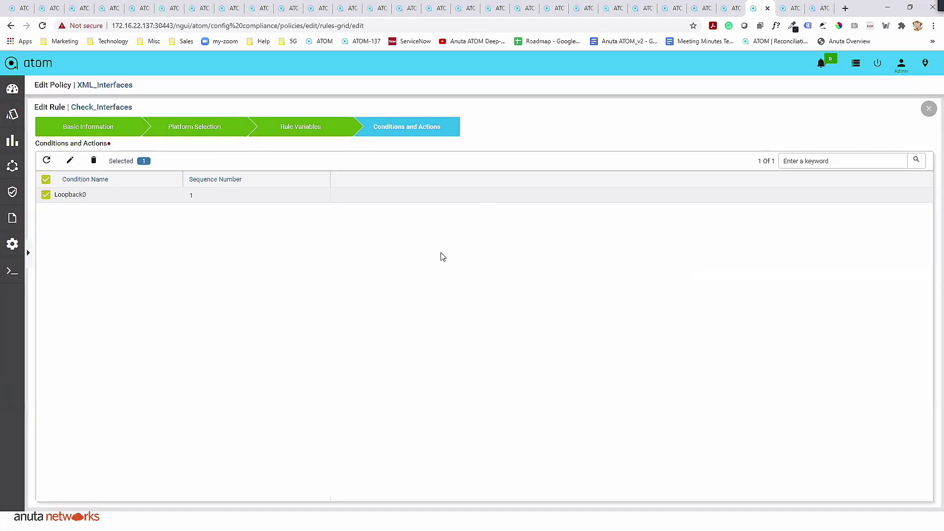
Step: Reopen the Loopback0 condition to review its scope, match criteria and template payload, leaving it without changes
click(70, 160)
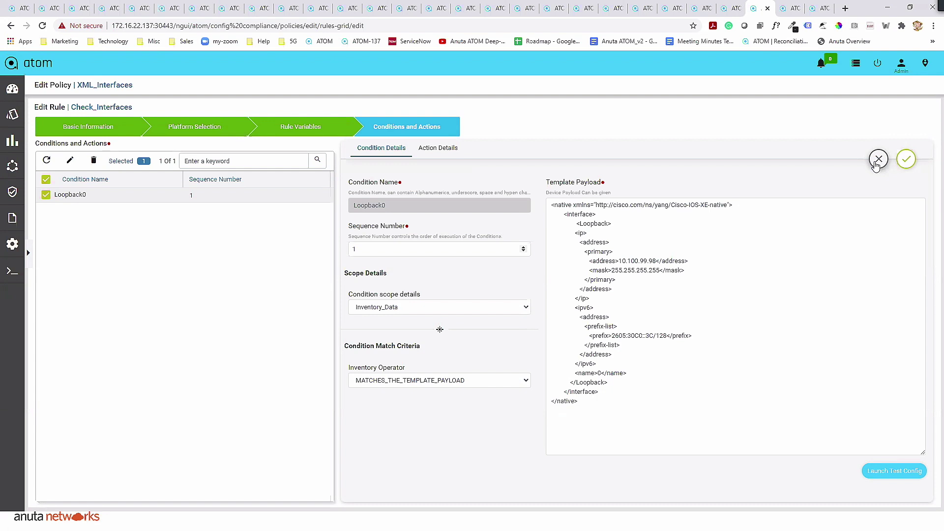
click(875, 165)
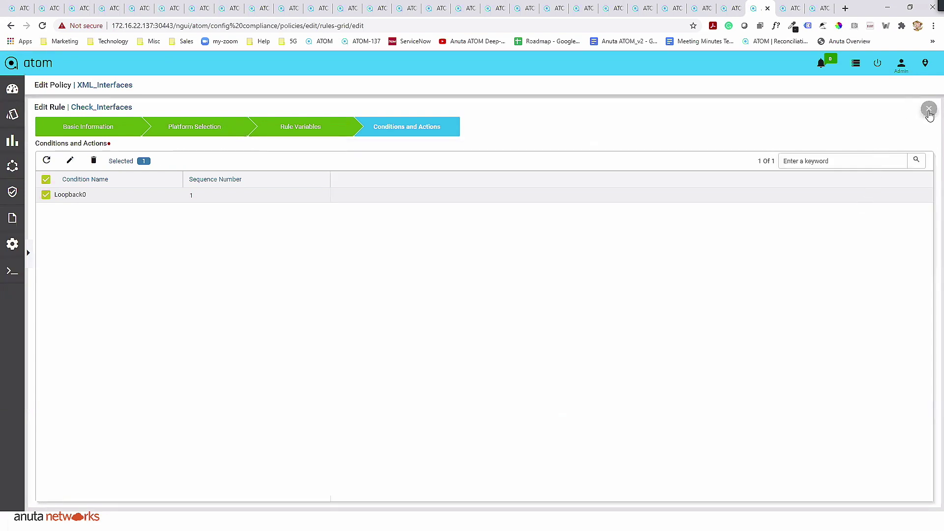
click(70, 160)
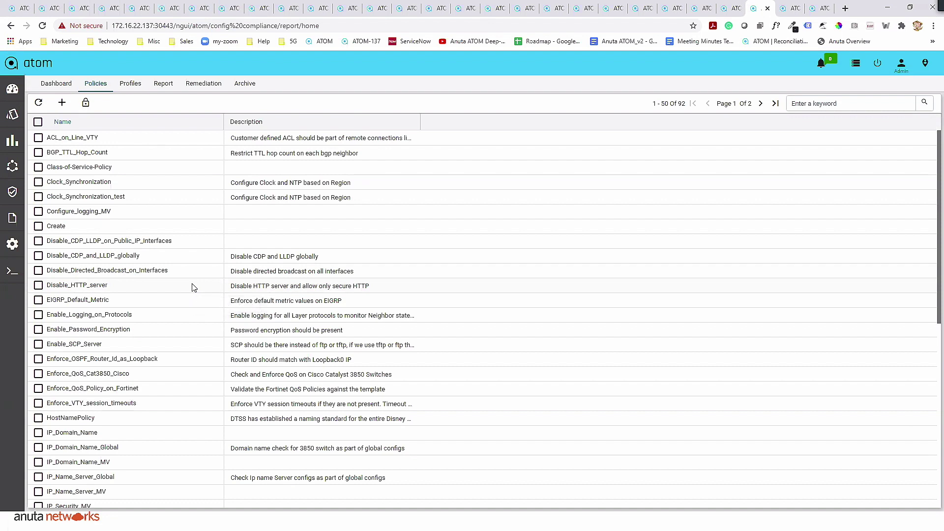
Step: Go to the compliance profiles and open the Clock_Sync_Check profile for editing
click(129, 82)
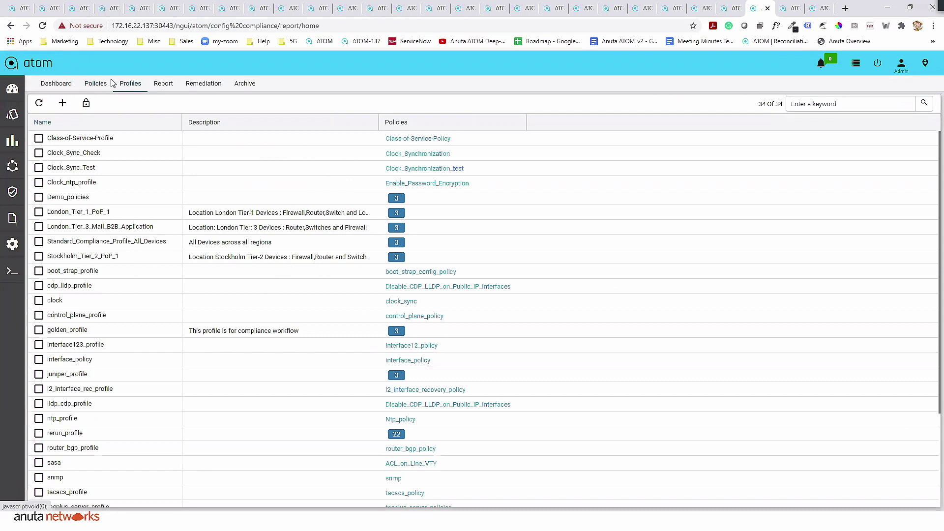
click(39, 153)
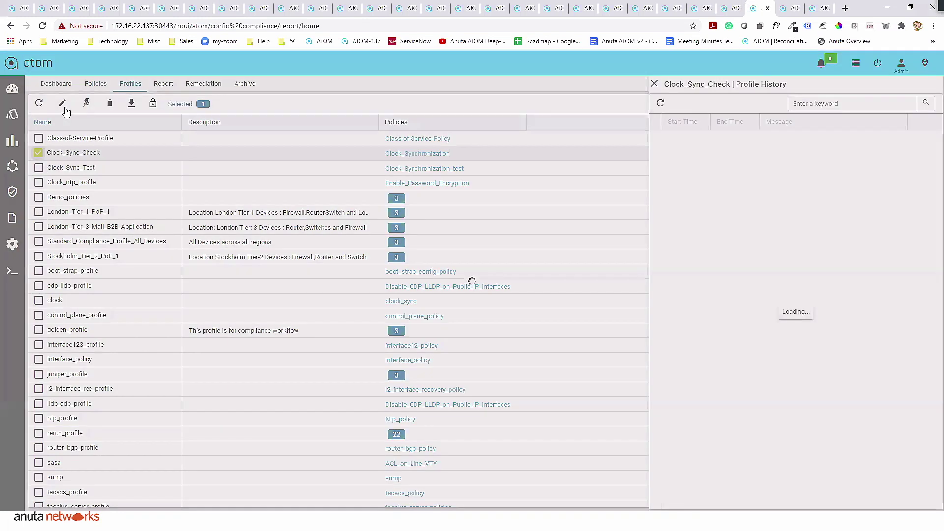
click(63, 105)
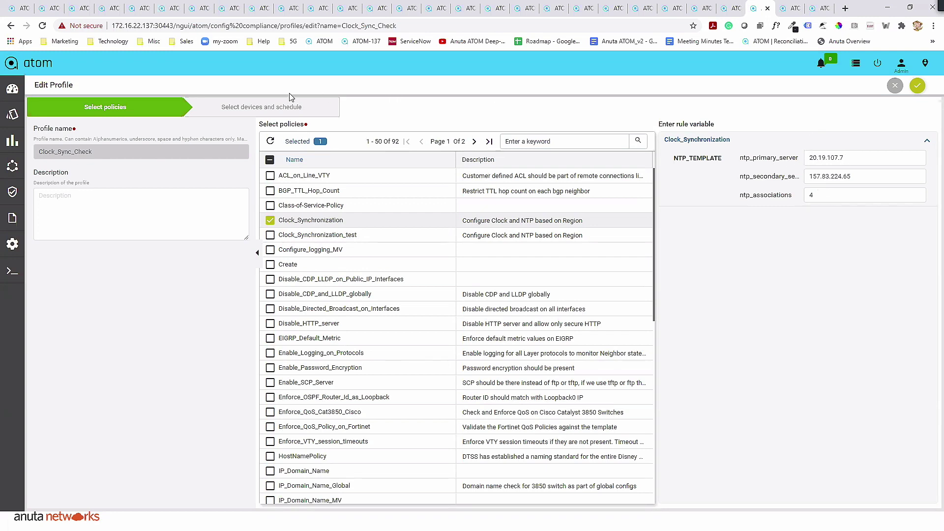
Step: Review the Clock_Sync_Check profile's devices, device groups, configuration source and schedule, and leave the profile without saving
click(269, 107)
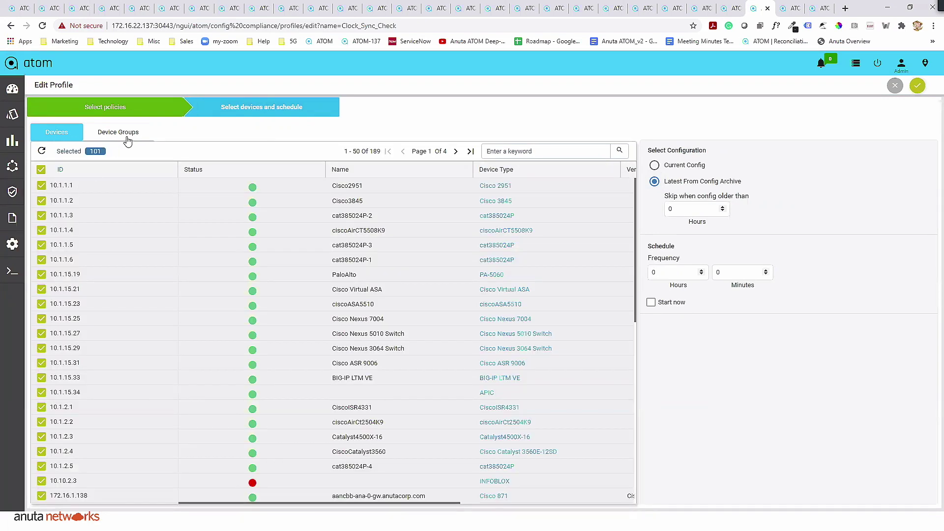
click(128, 140)
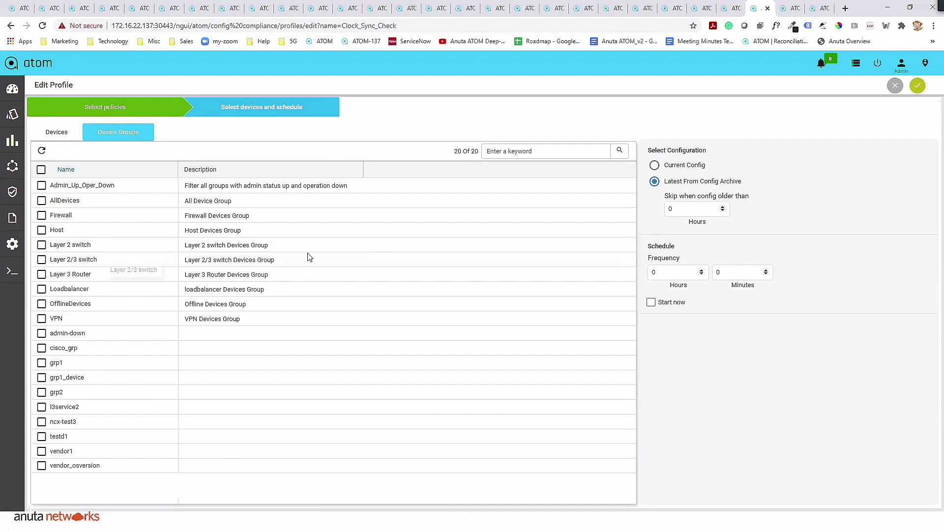
click(62, 139)
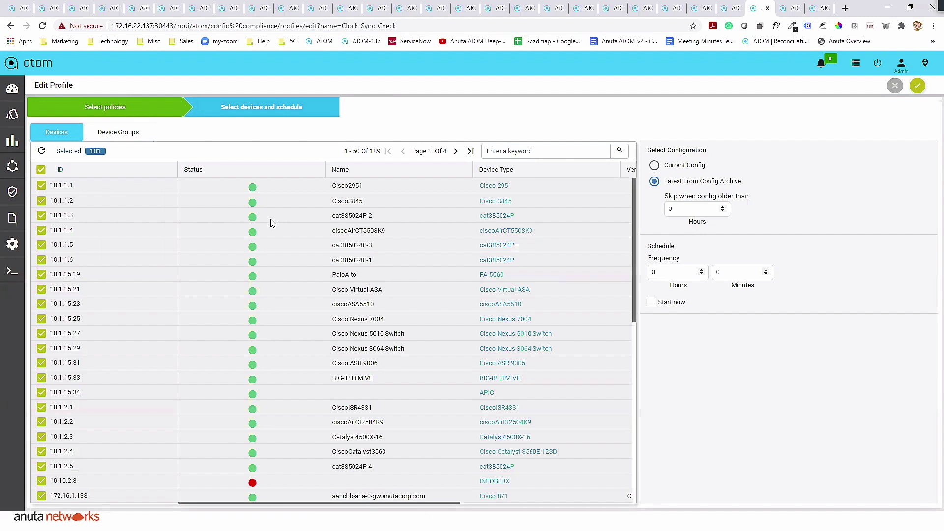
click(116, 138)
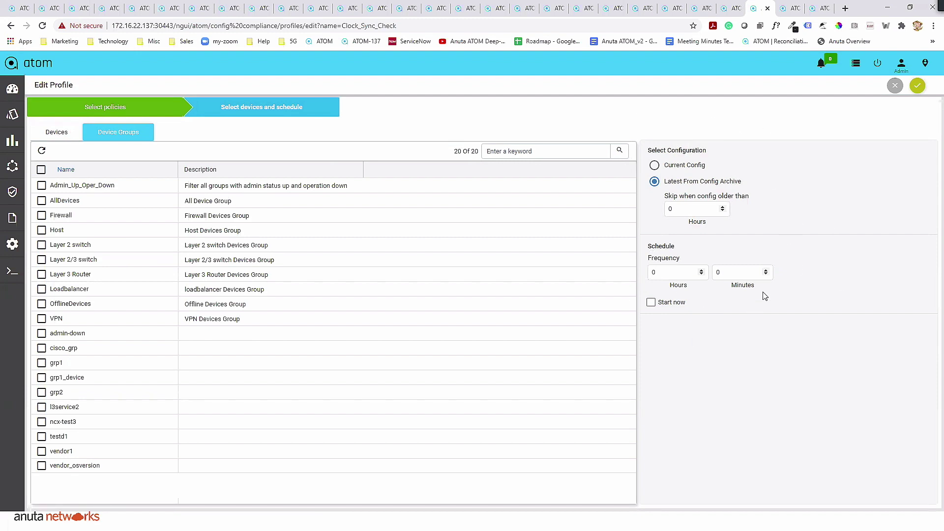
click(894, 87)
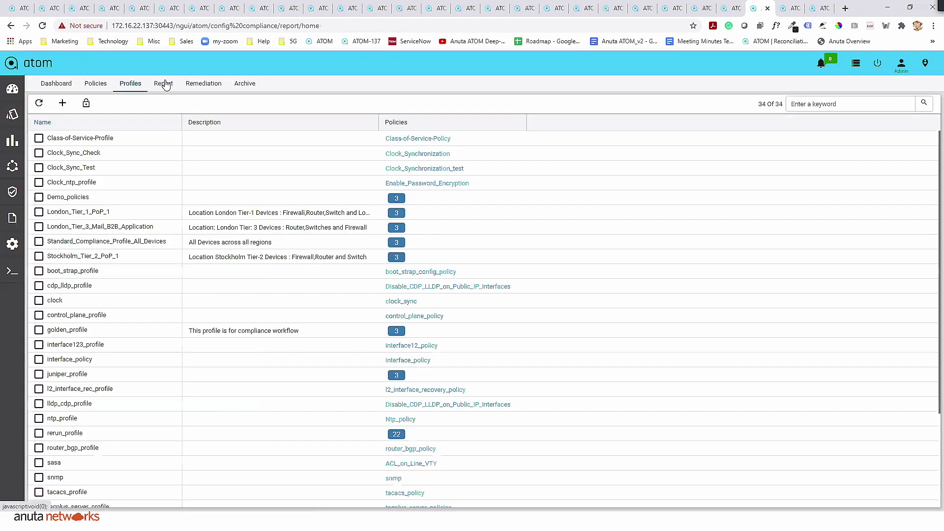
Step: Open the compliance report and examine each device's severity, status, policy, rule, condition and expected pattern, plus the available pivot options
click(164, 85)
scroll(253, 291, down, 5)
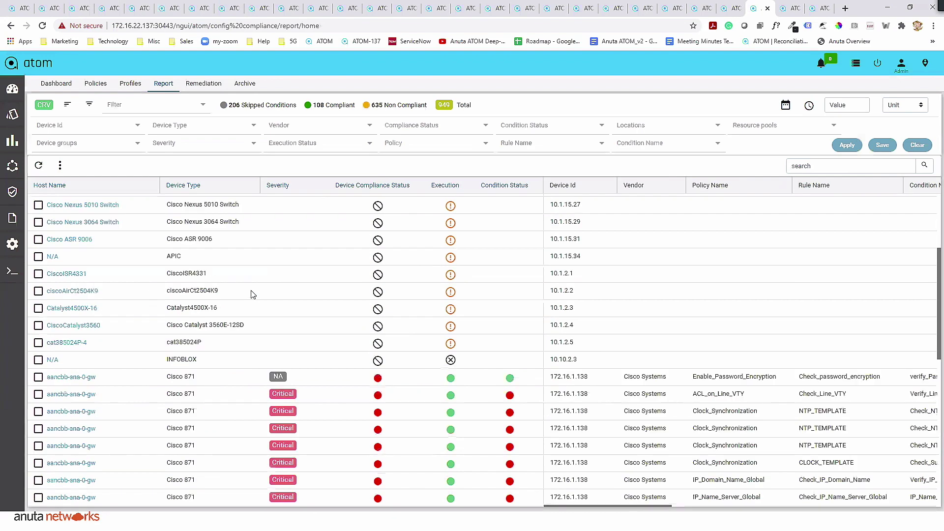
scroll(253, 294, down, 1)
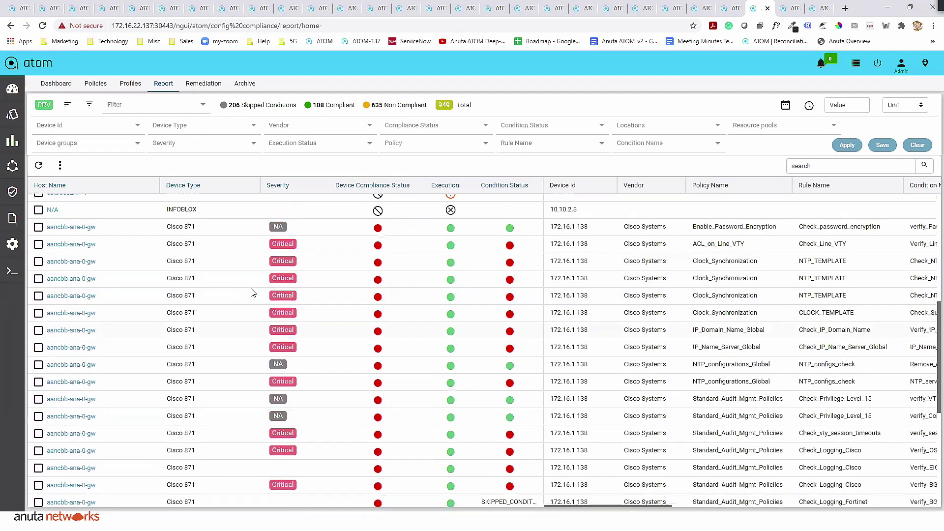
scroll(252, 292, down, 1)
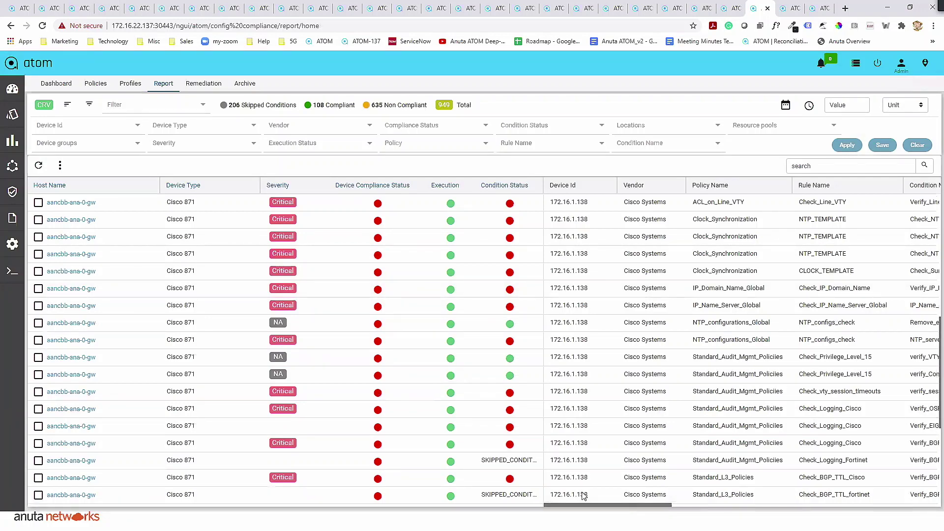
scroll(583, 496, right, 5)
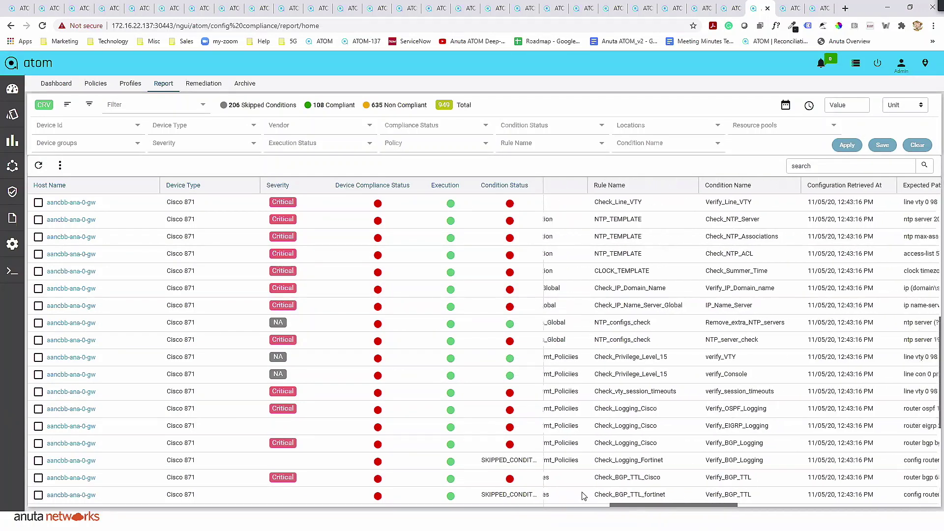
scroll(583, 496, right, 3)
scroll(583, 496, left, 4)
scroll(583, 495, left, 3)
scroll(583, 496, right, 1)
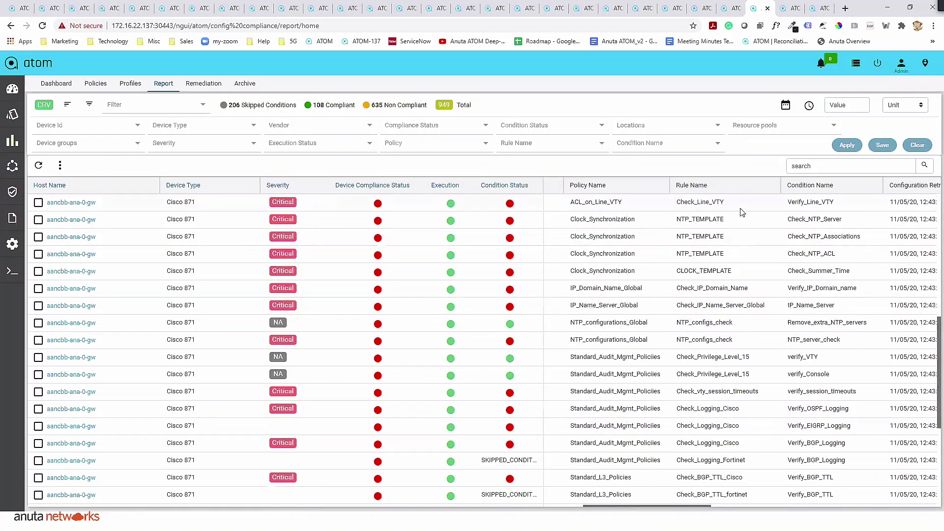
scroll(609, 487, right, 5)
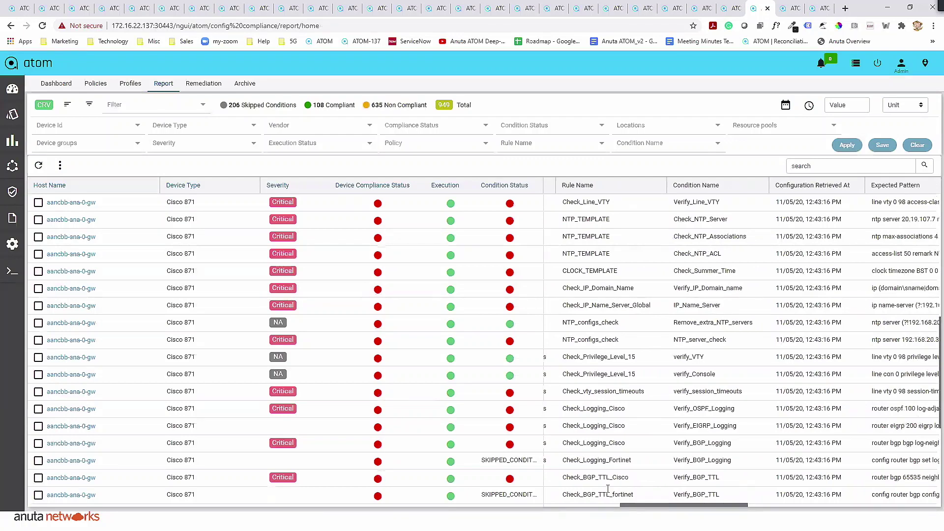
scroll(607, 488, right, 2)
scroll(608, 488, left, 8)
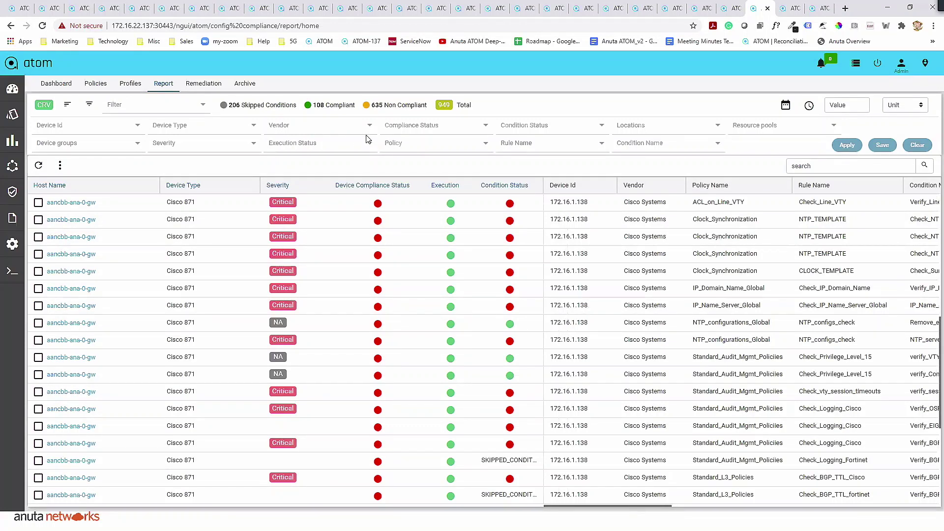
click(67, 104)
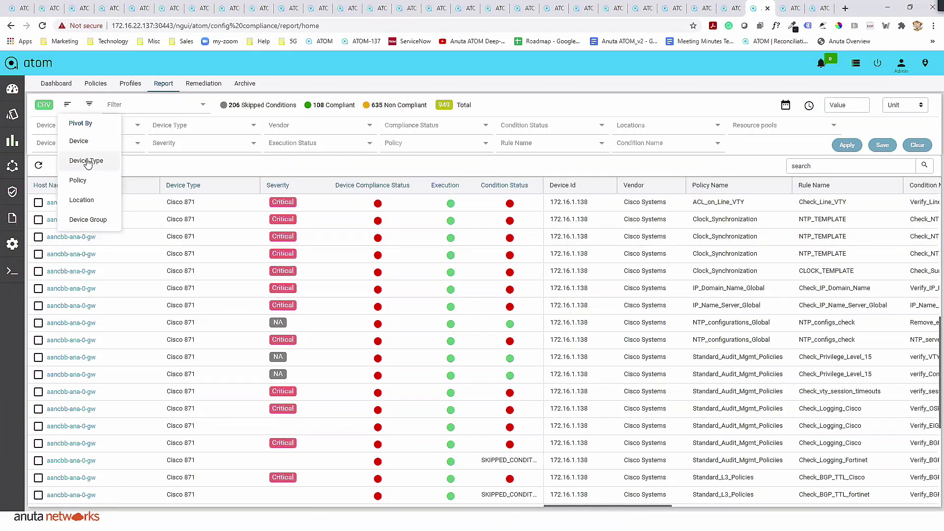
click(732, 106)
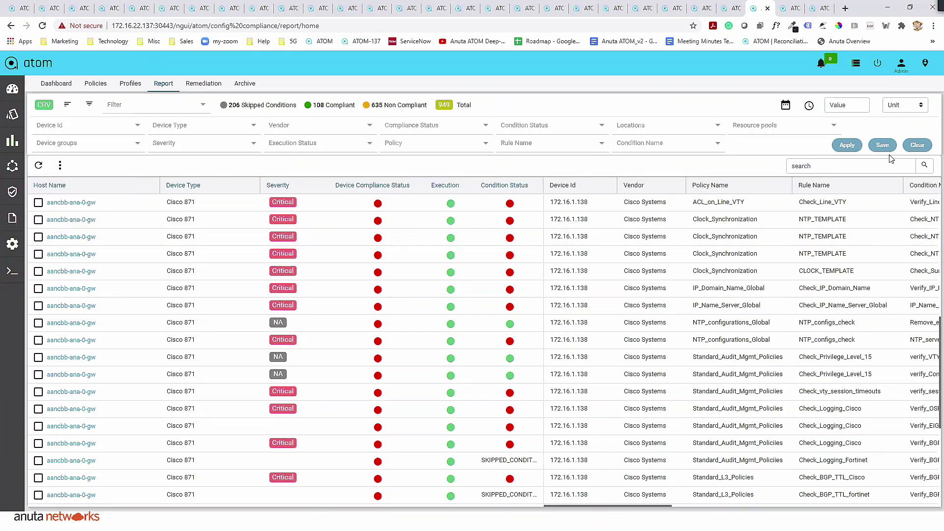
Step: Glance at the compliance dashboard, and in the report review the ACL_on_Line_VTY entry's compliance details, including its information, expected pattern and remediation commands
click(57, 85)
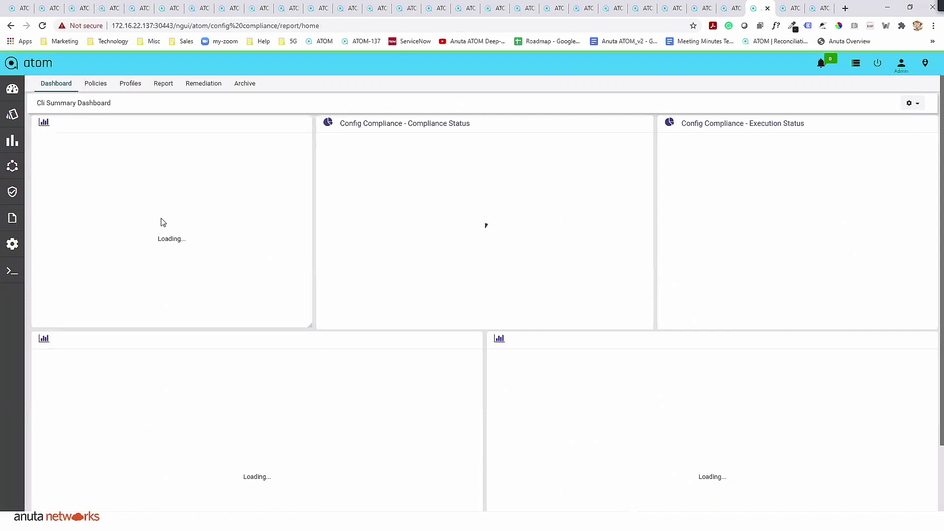
click(159, 87)
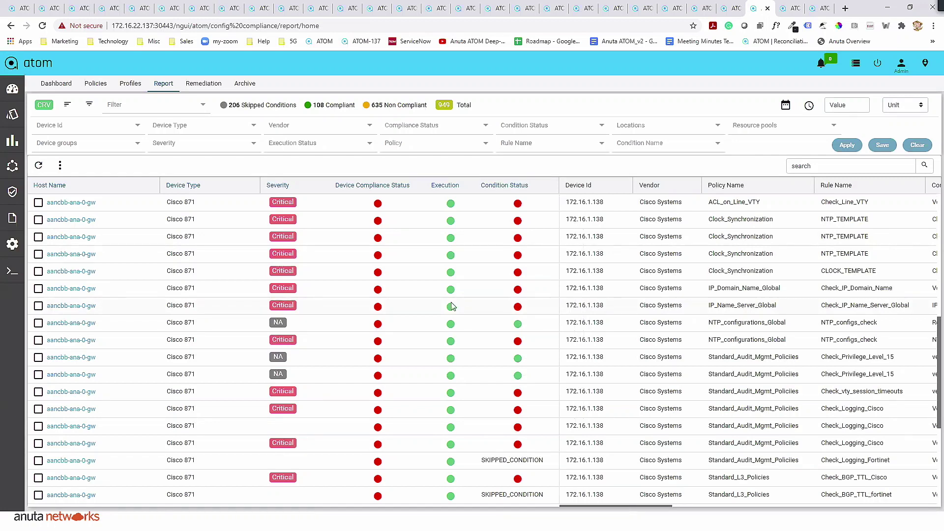
click(38, 203)
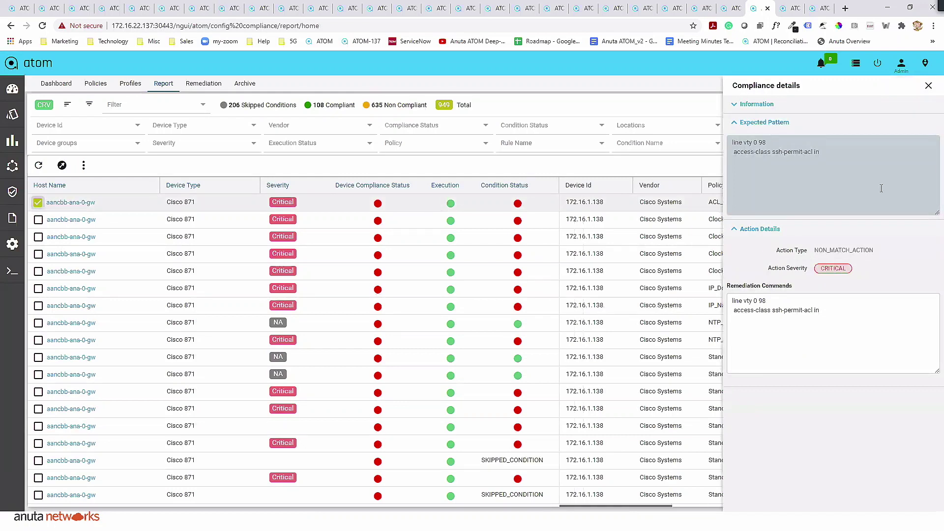
click(798, 104)
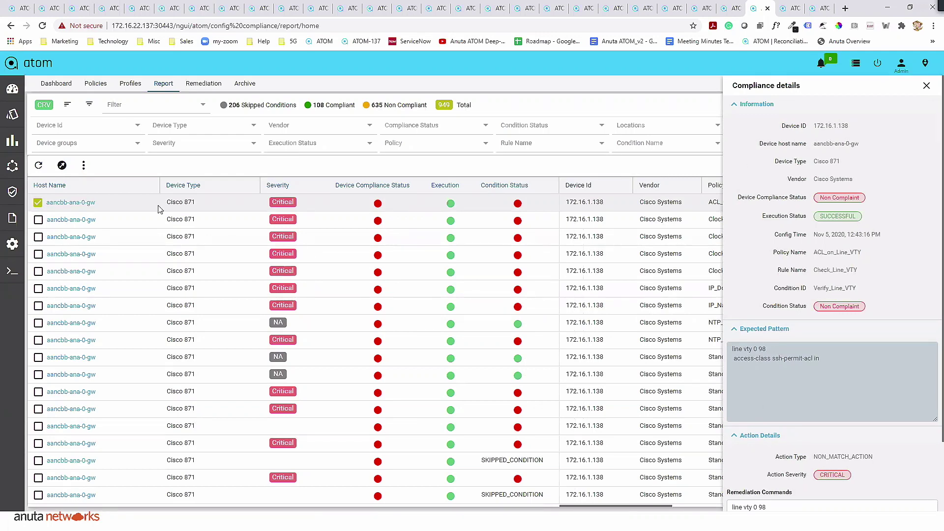
Step: Open the CLI fix for the selected entry, review the device's policies, rule variables and fix configurations, and leave without creating a job
click(61, 168)
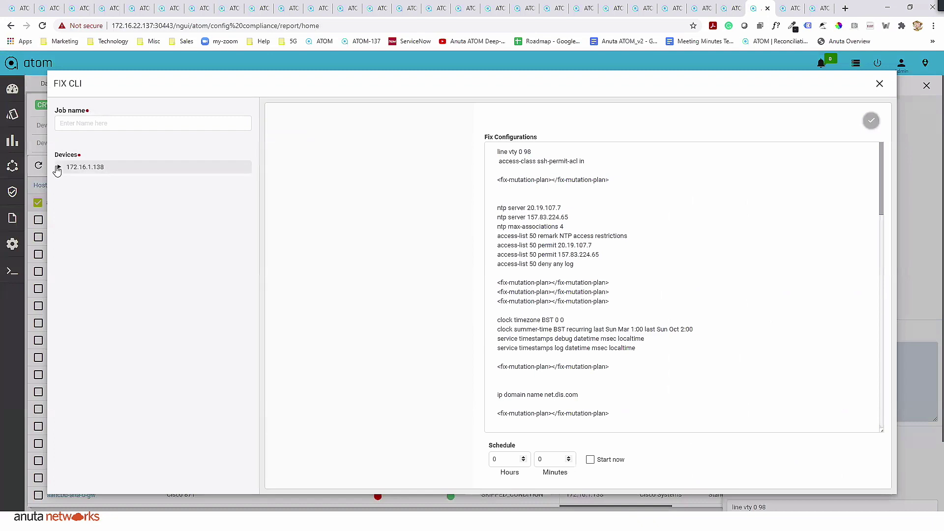
click(58, 168)
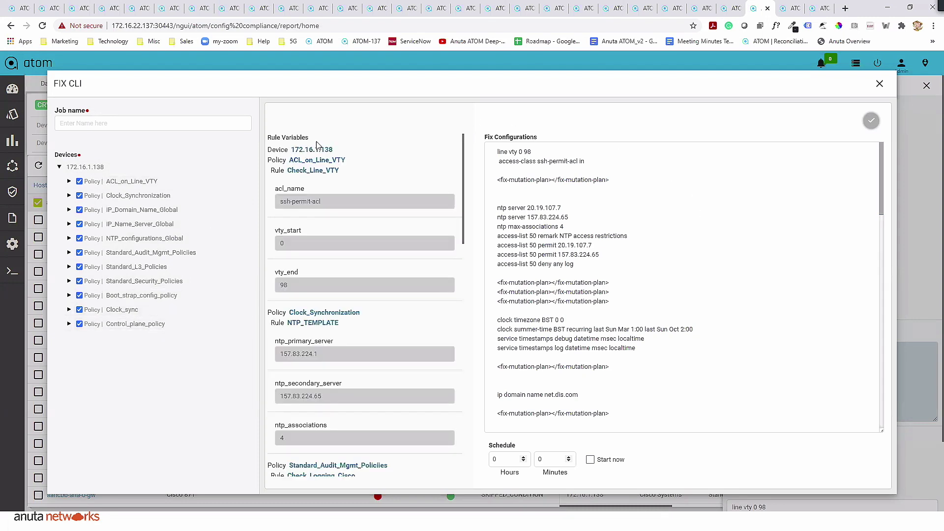
scroll(676, 217, down, 8)
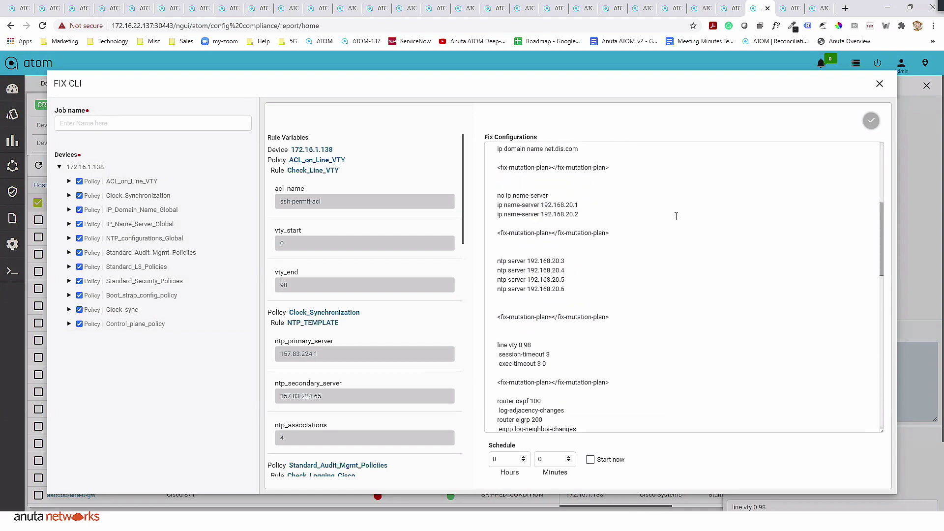
scroll(676, 216, down, 7)
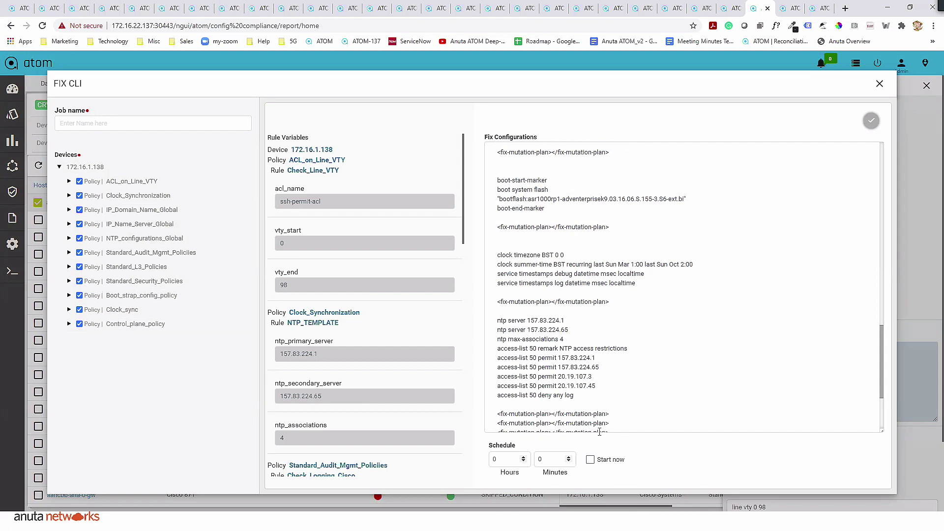
click(879, 83)
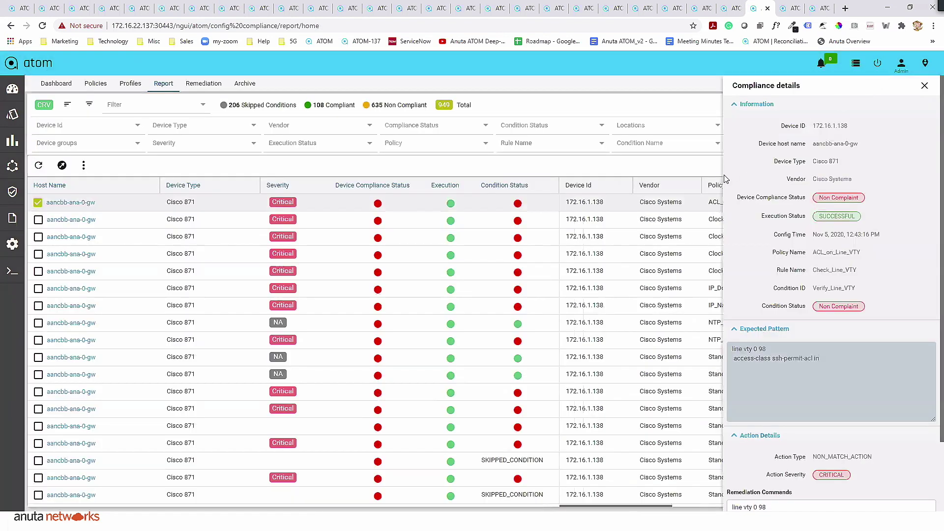
click(924, 86)
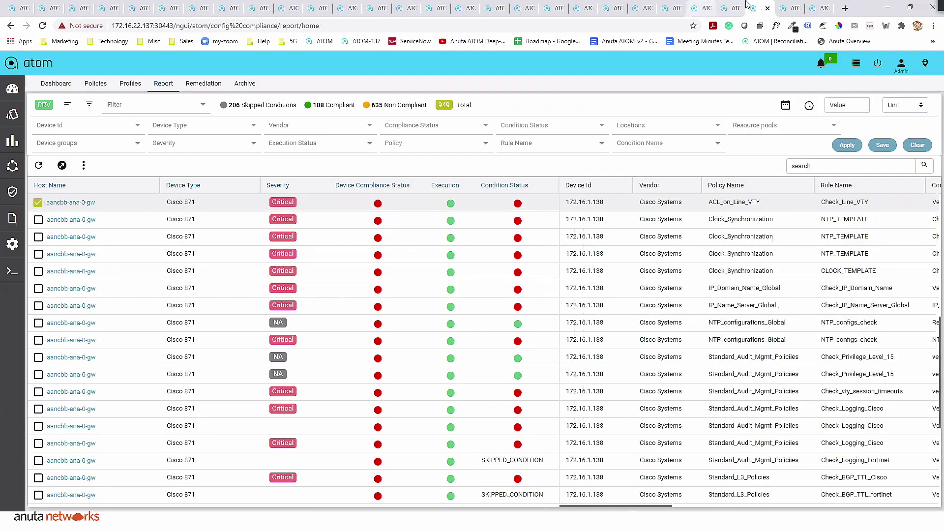
Step: Switch to the browser tab with the Customer Specific Configs workflow to view its process diagram and instances
click(783, 8)
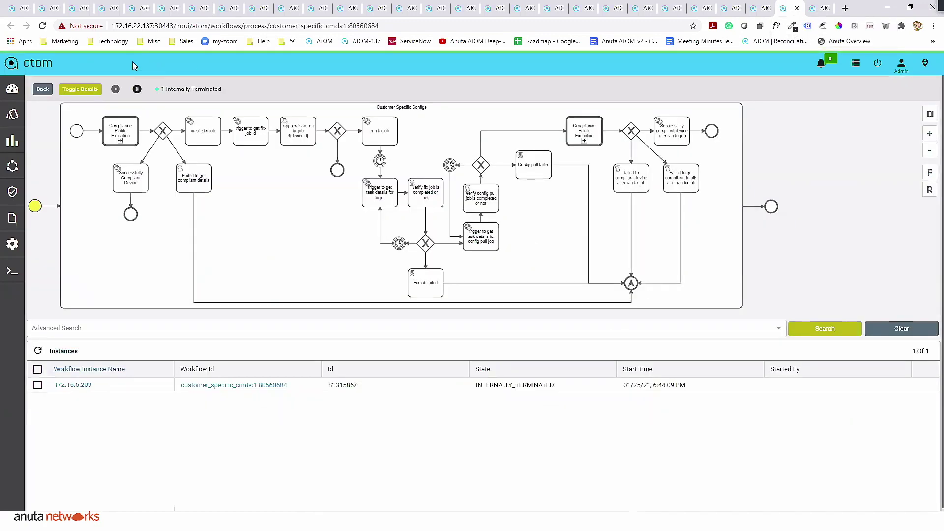